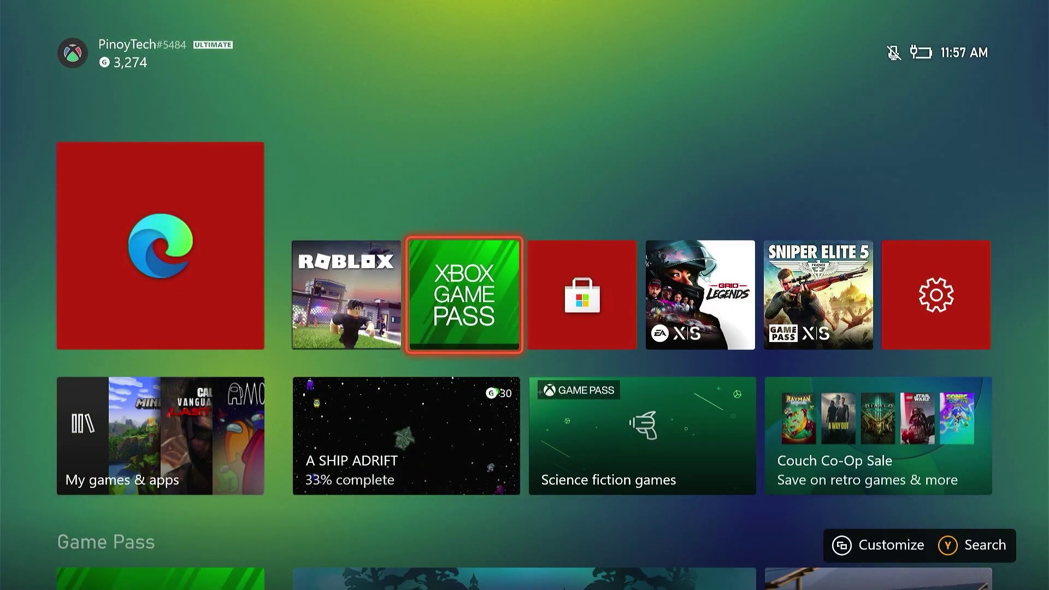
# Launch Roblox from Game Pass, then quit it through its options in the console guide.
pyautogui.press('Return')
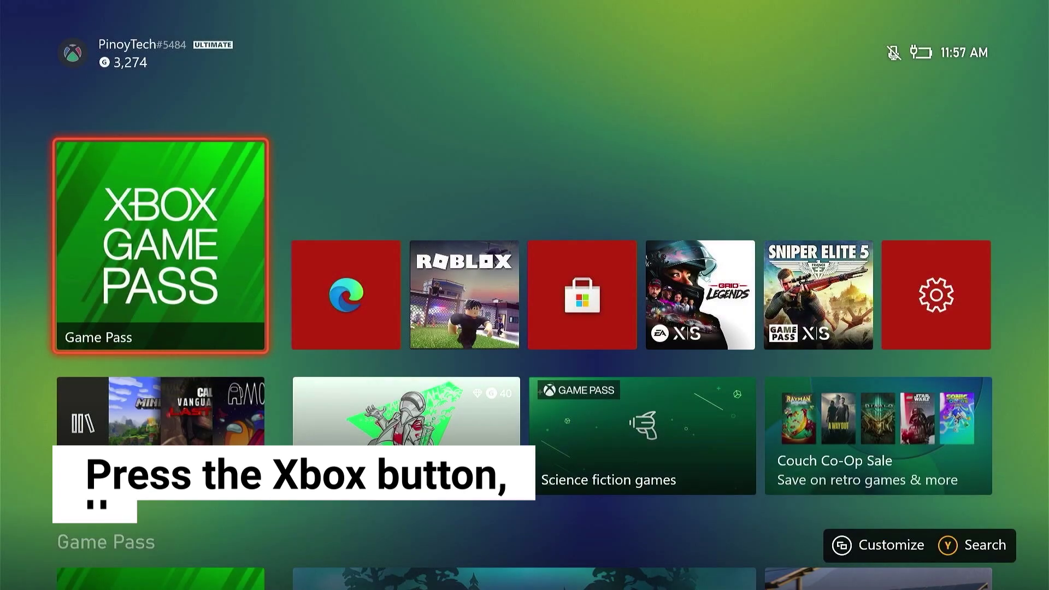
pyautogui.press('Return')
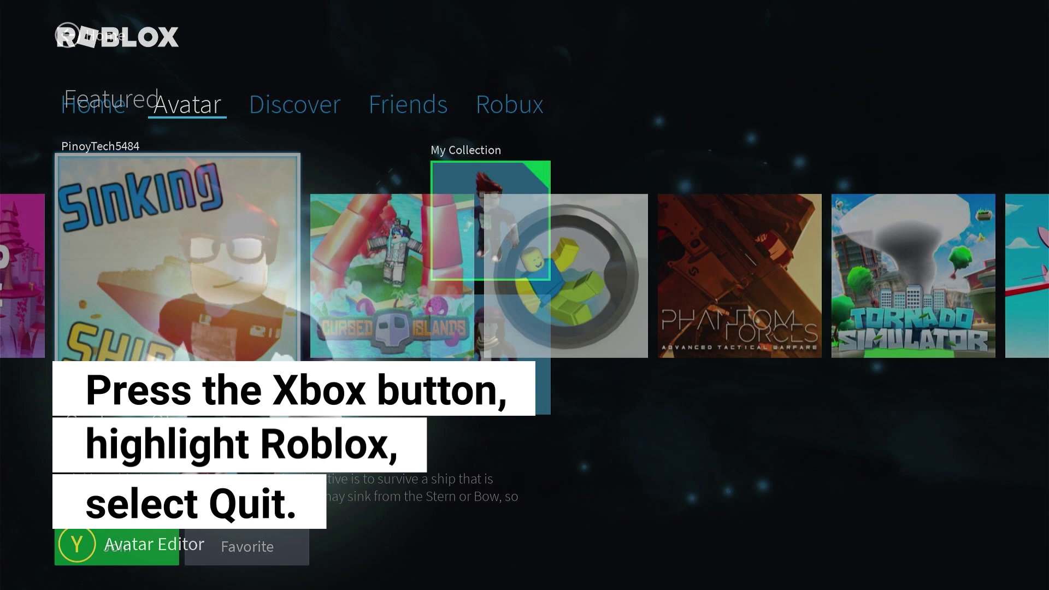
pyautogui.press('super')
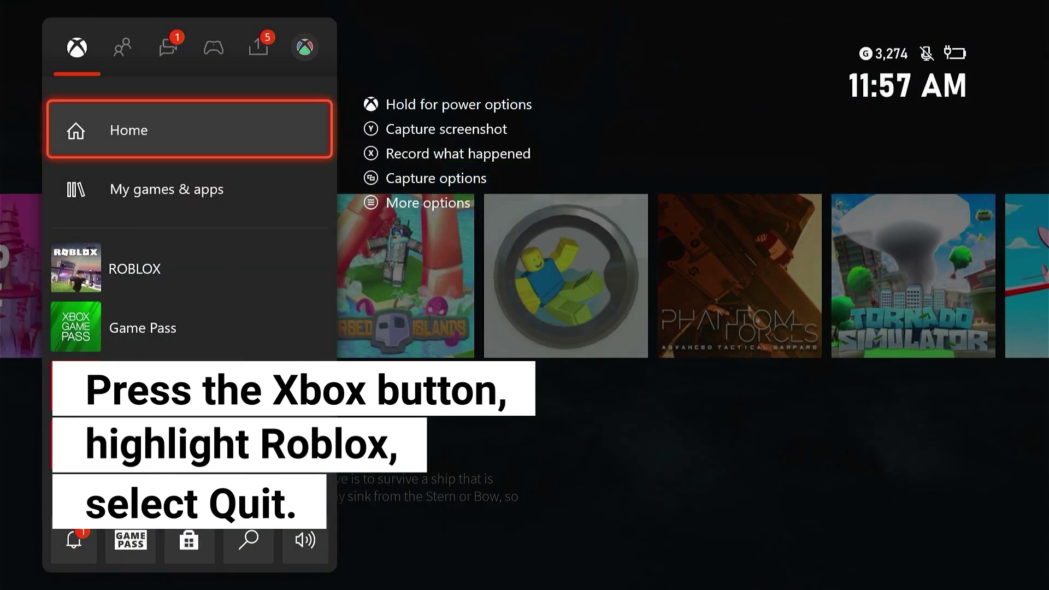
pyautogui.press('Down')
pyautogui.press('Down')
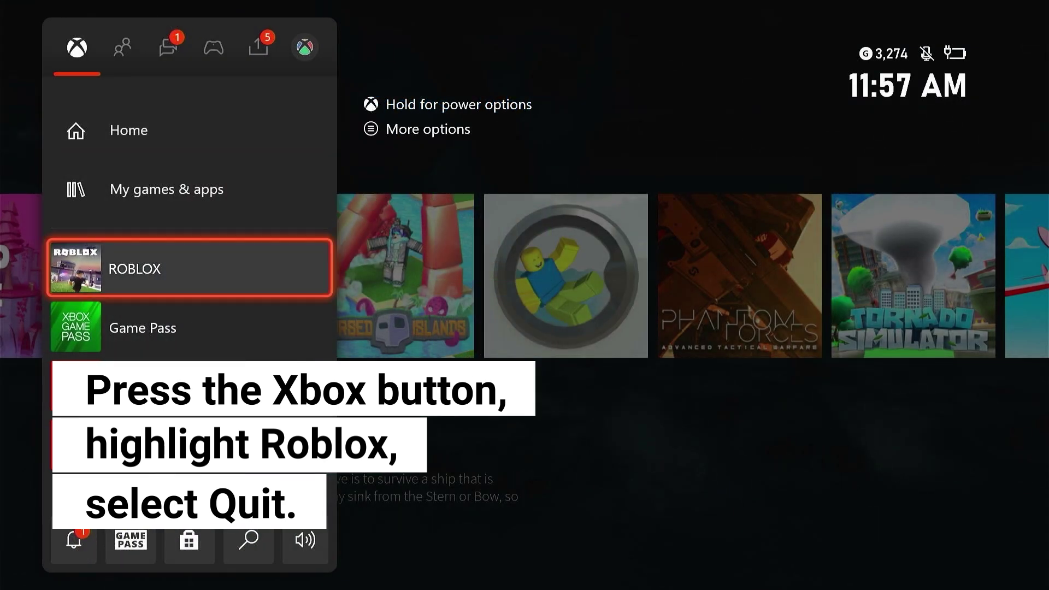
pyautogui.press('Menu')
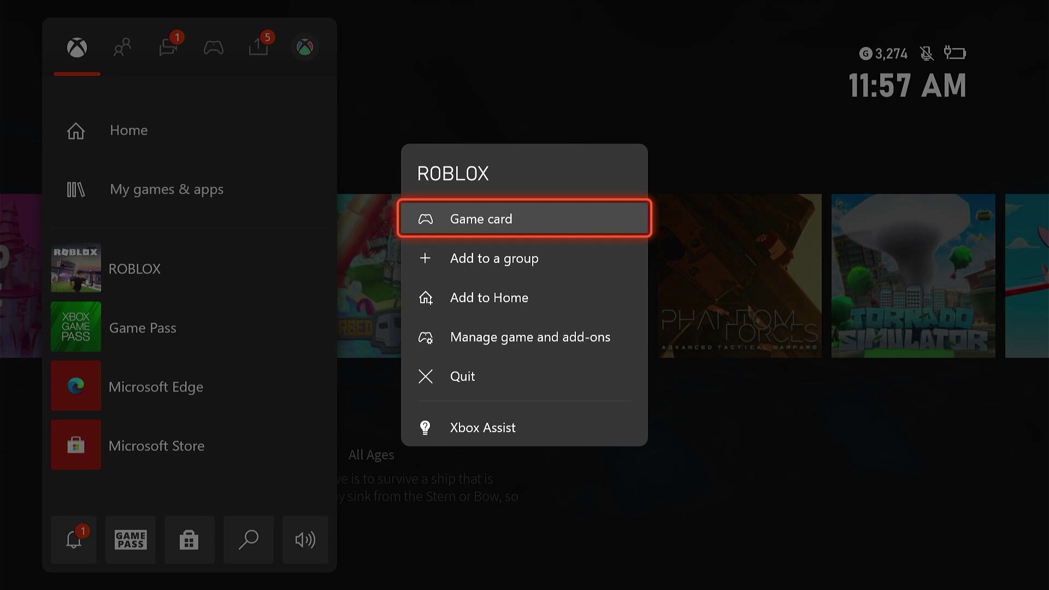
pyautogui.press('Down')
pyautogui.press('Down')
pyautogui.press('Down')
pyautogui.press('Return')
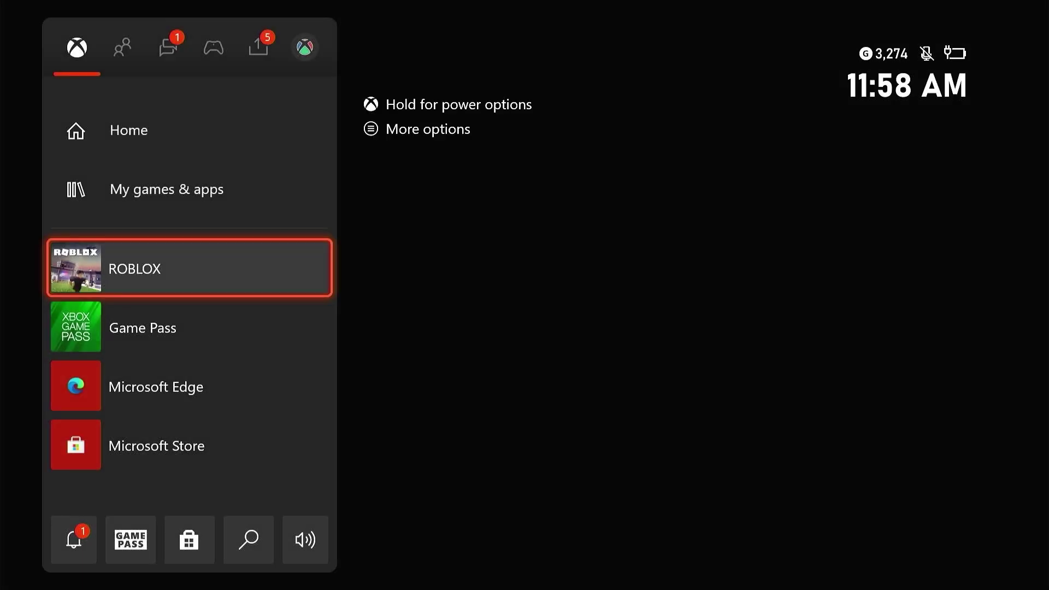
# Browse Roblox's Avatar and Discover tabs, then launch Microsoft Edge from the guide.
pyautogui.press('Escape')
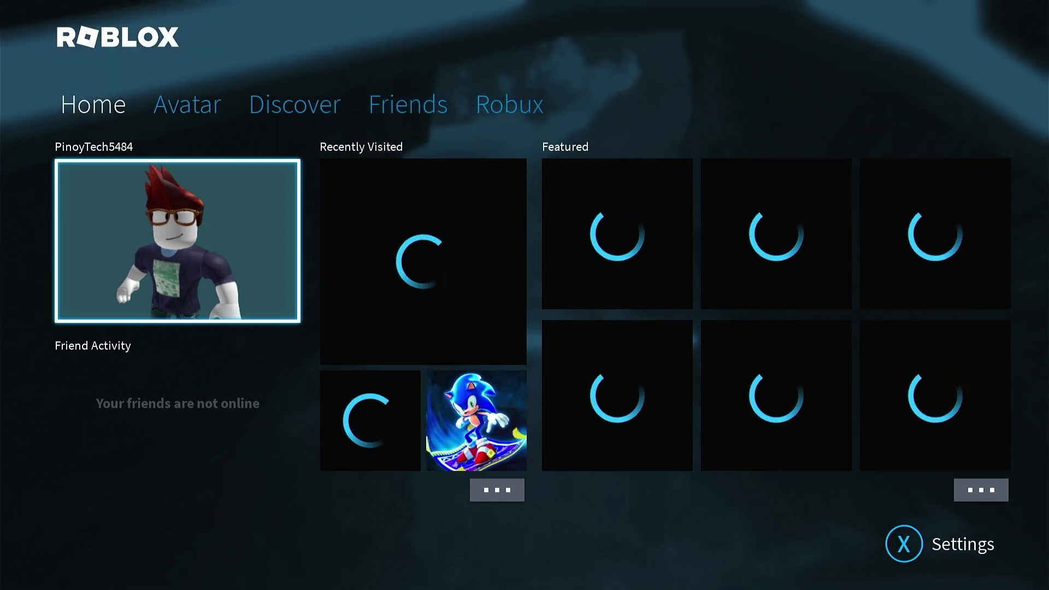
pyautogui.press('Right')
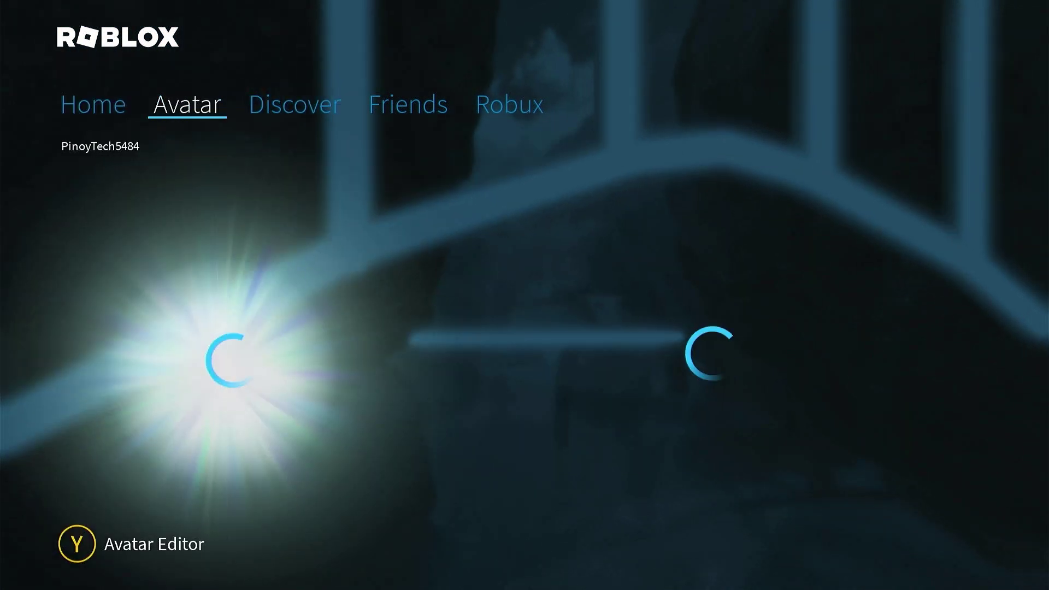
pyautogui.press('Right')
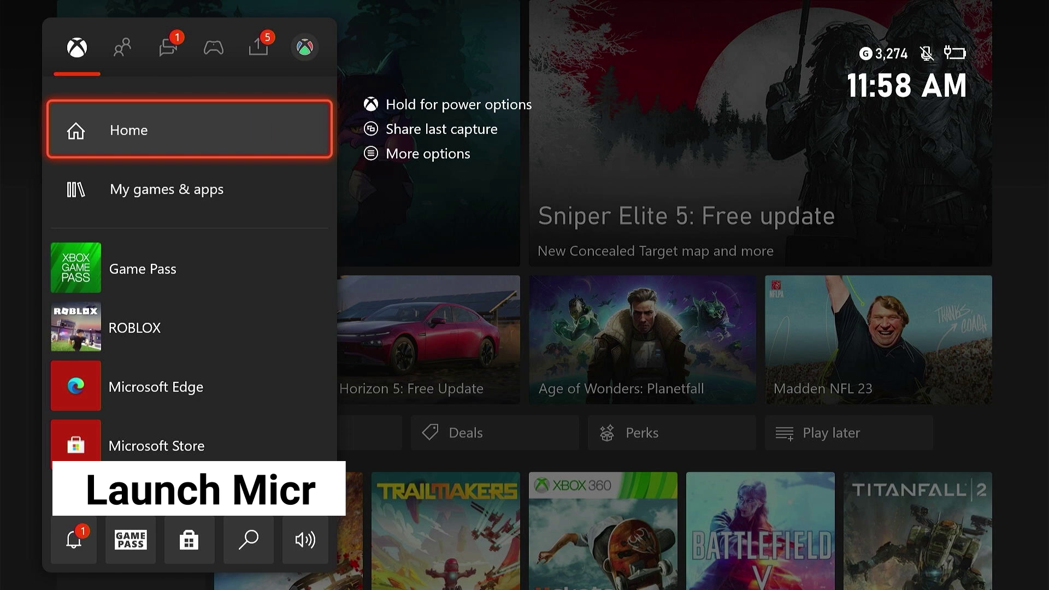
pyautogui.press('Down')
pyautogui.press('Down')
pyautogui.press('Down')
pyautogui.press('Return')
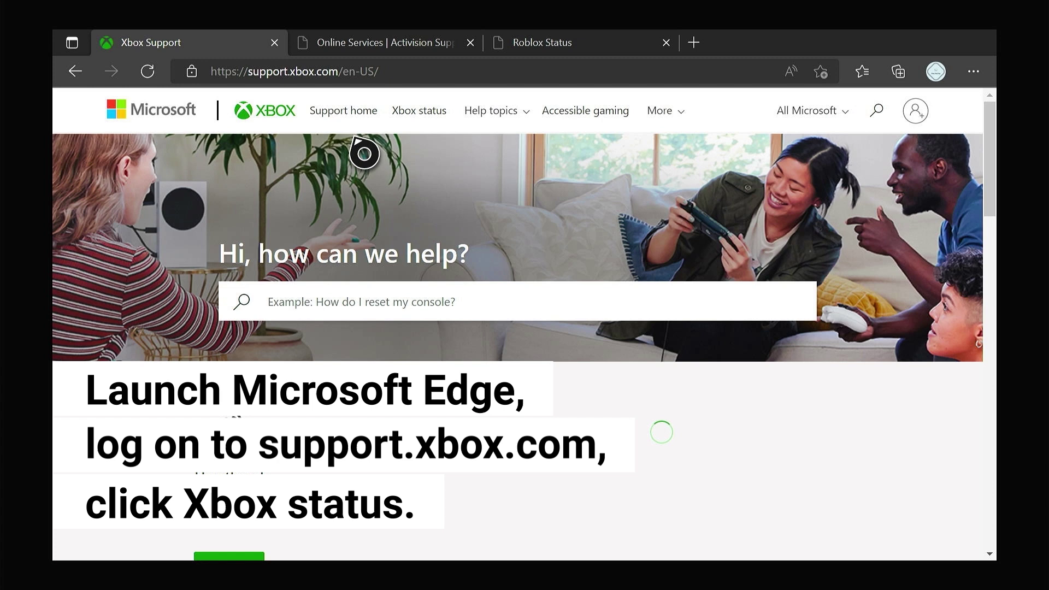
# Open the Xbox status page and expand the Multiplayer gaming and Devices & networking details.
pyautogui.click(419, 110)
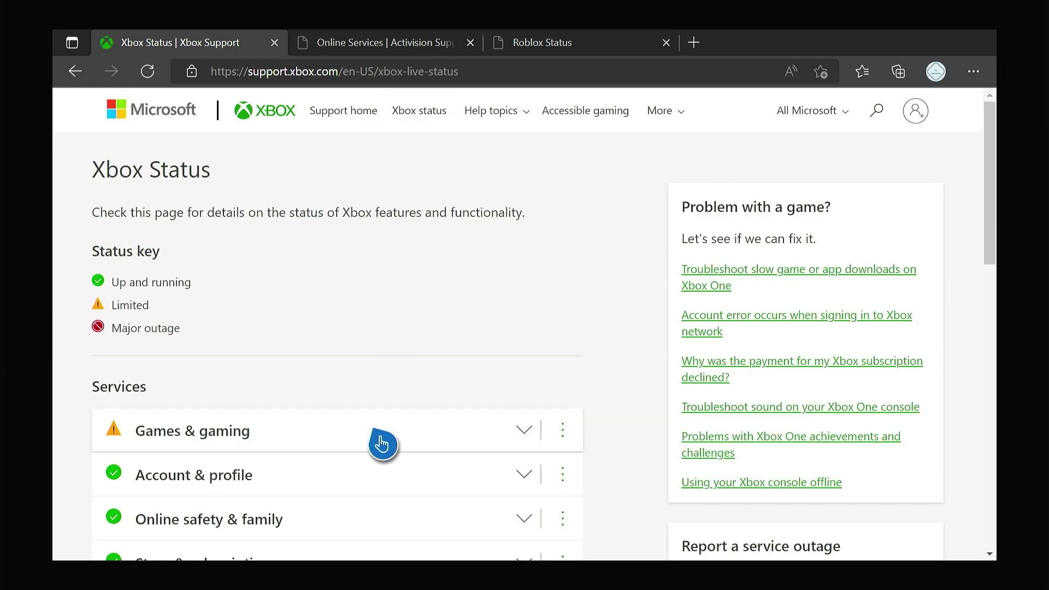
pyautogui.scroll(-3, 382, 444)
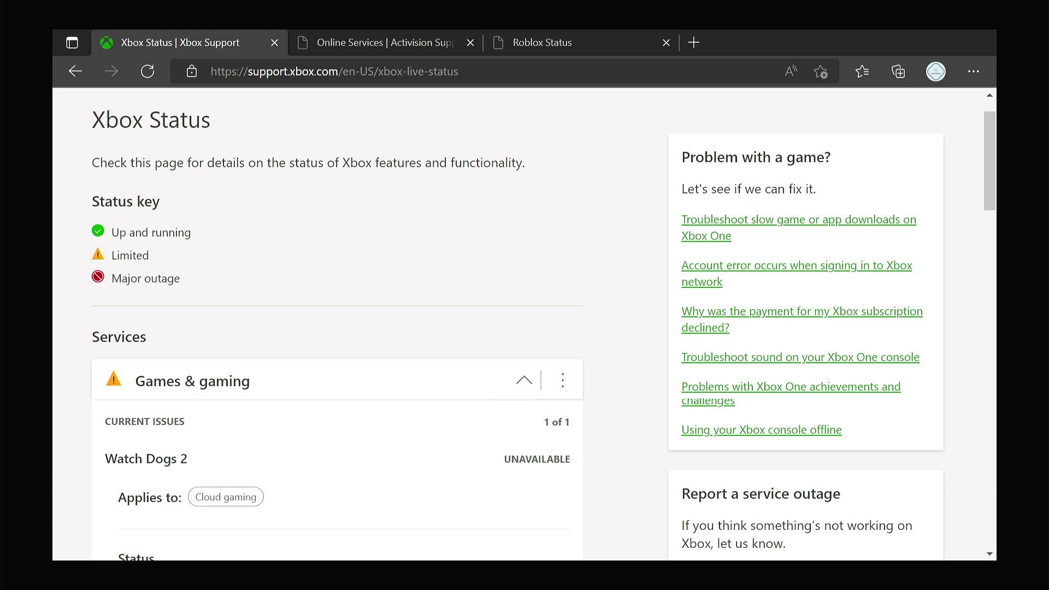
pyautogui.scroll(-2, 383, 443)
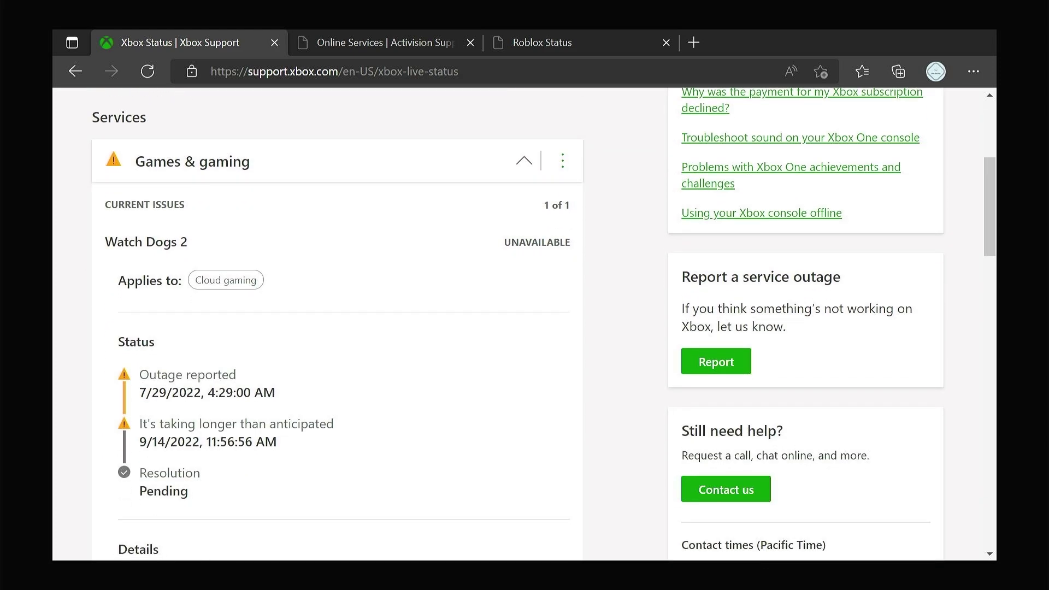
pyautogui.scroll(-2, 382, 442)
pyautogui.scroll(-2, 382, 443)
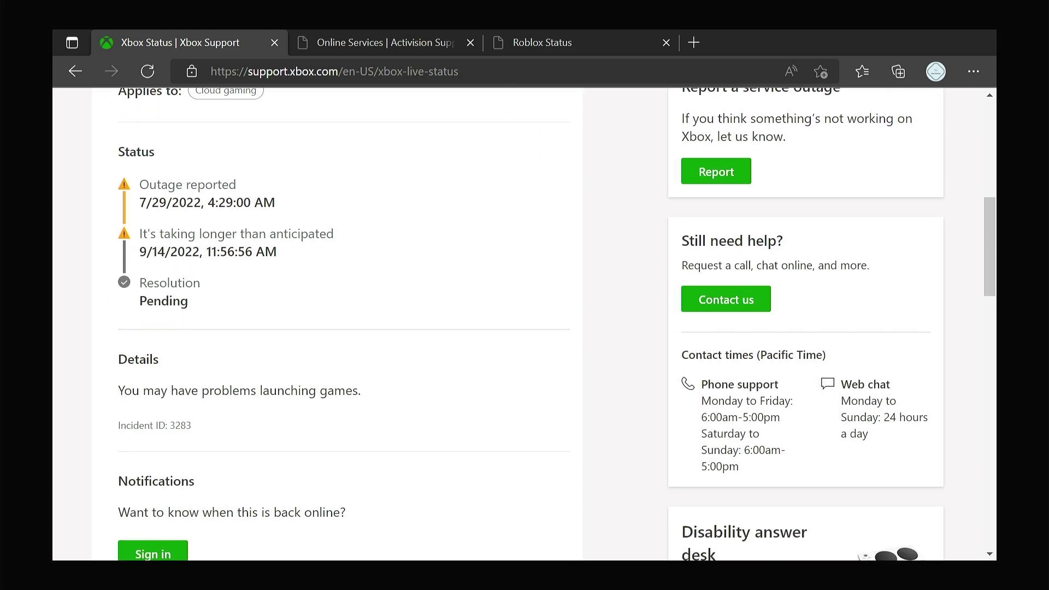
pyautogui.scroll(-2, 383, 443)
pyautogui.scroll(-2, 382, 444)
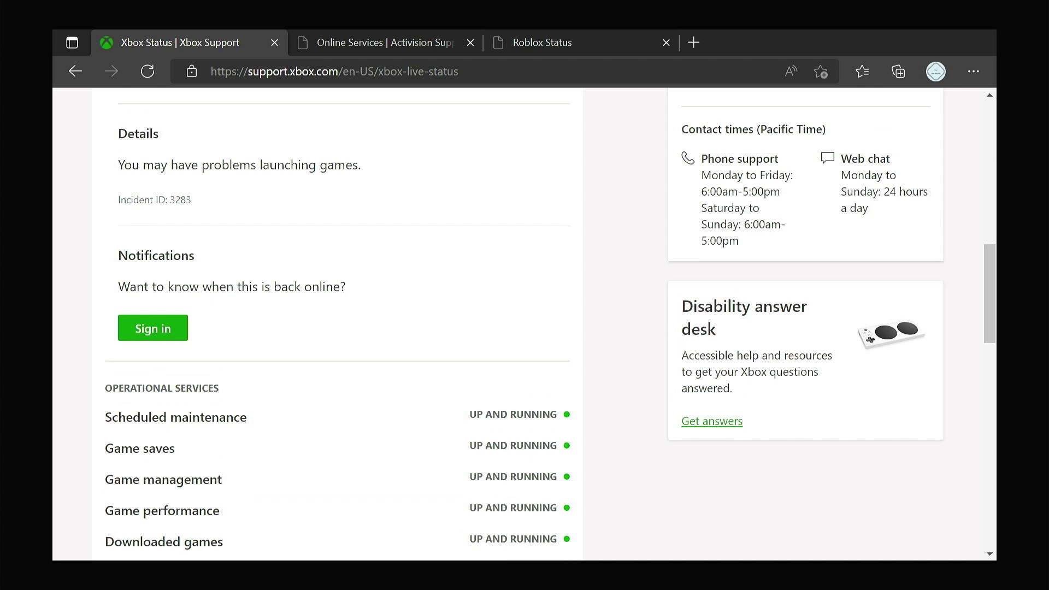
pyautogui.scroll(-2, 382, 443)
pyautogui.scroll(-2, 383, 443)
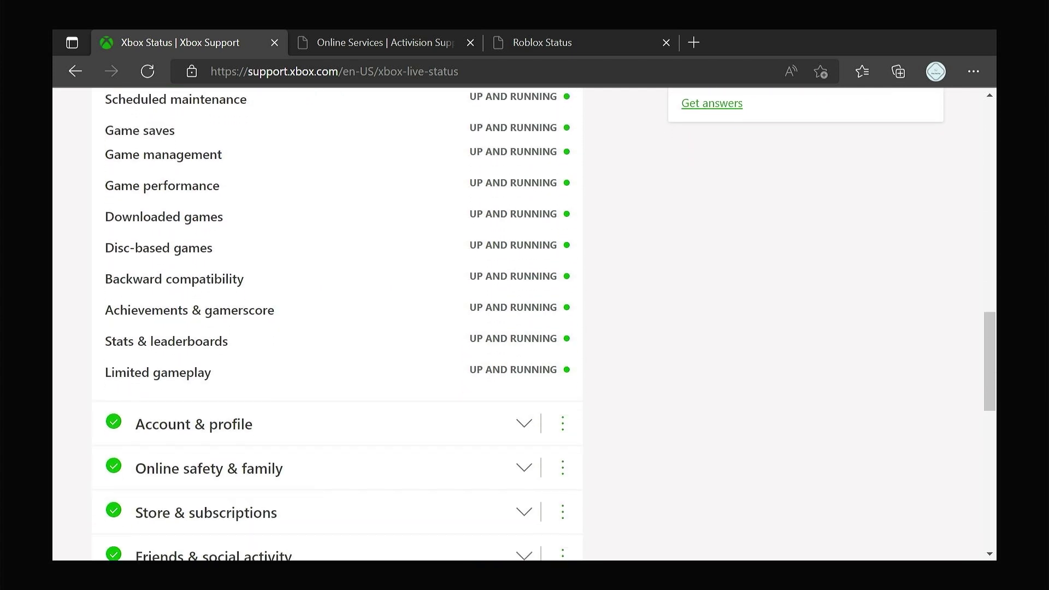
pyautogui.scroll(-2, 382, 444)
pyautogui.scroll(-2, 382, 444)
pyautogui.scroll(-1, 382, 443)
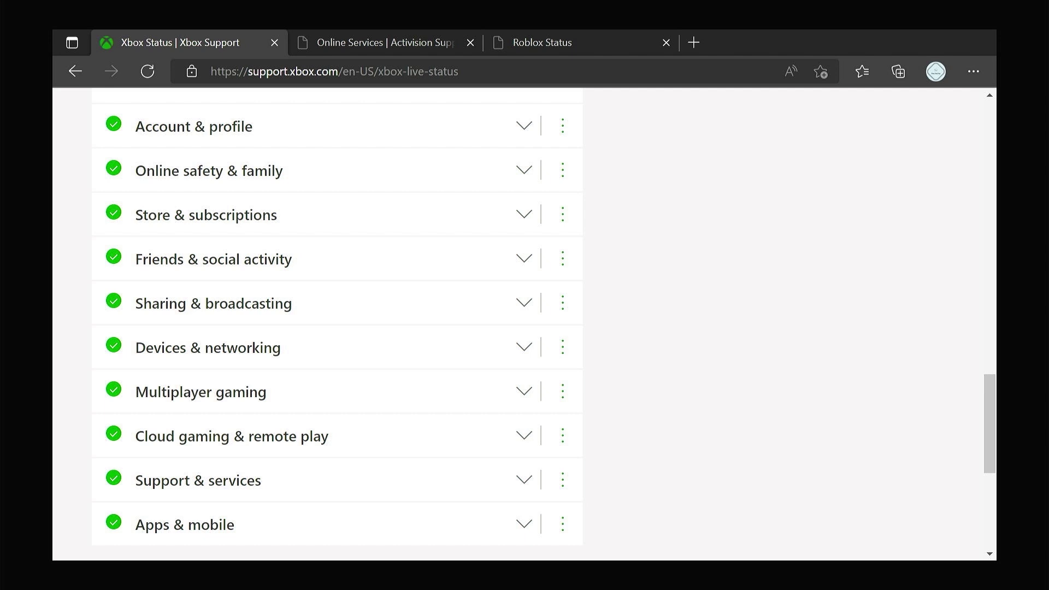
pyautogui.scroll(-1, 382, 443)
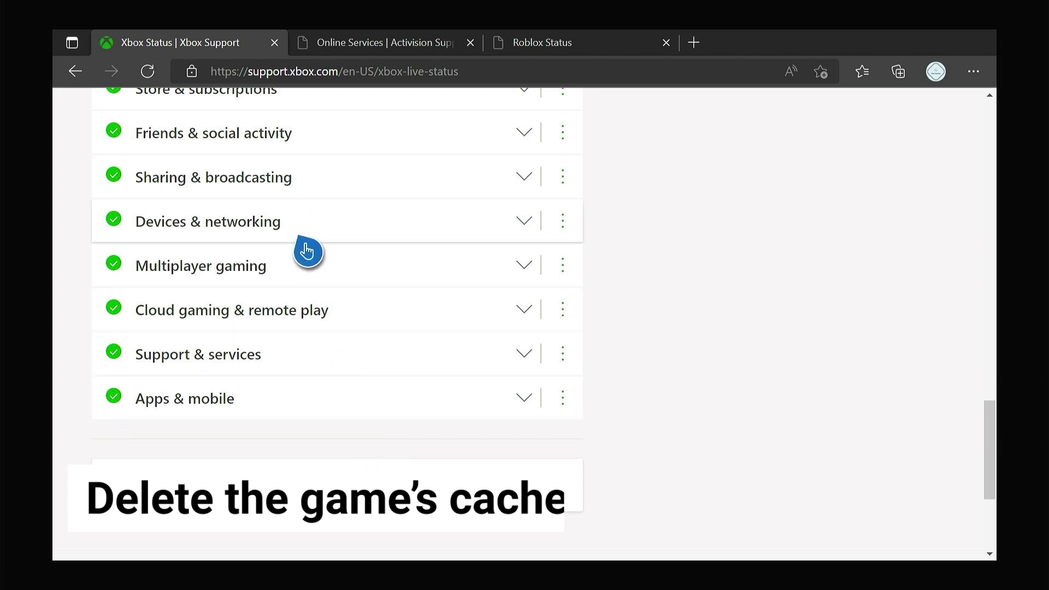
pyautogui.click(306, 266)
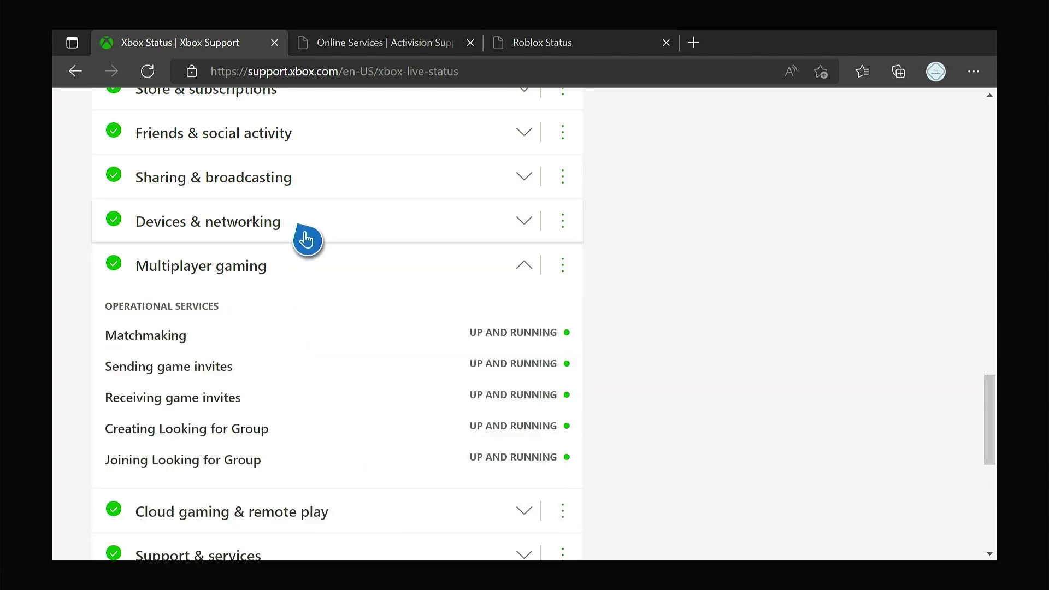
pyautogui.click(307, 229)
pyautogui.scroll(-1, 307, 239)
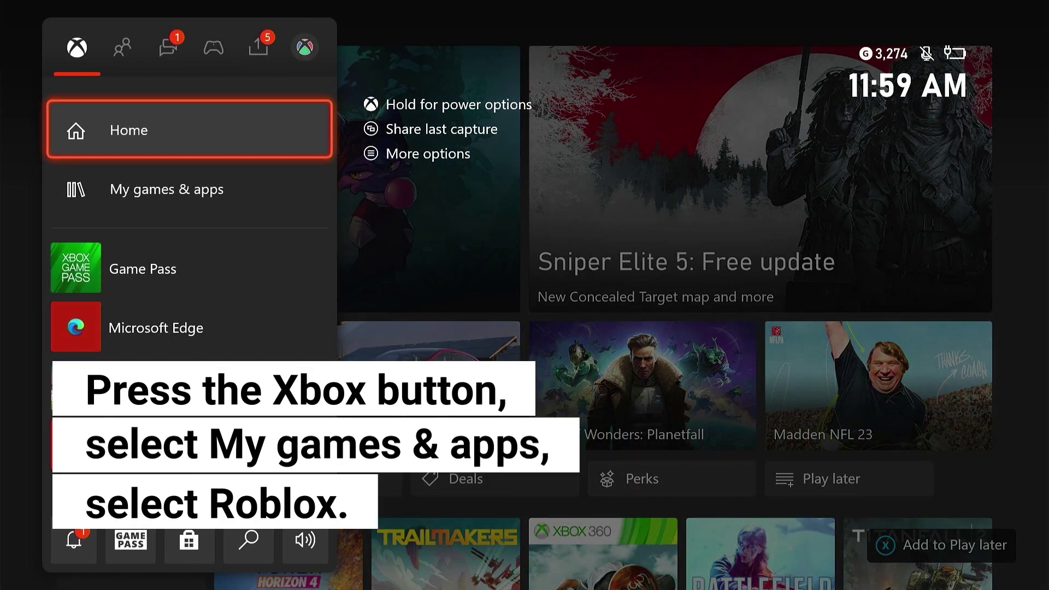
# From My games & apps' full library, open Roblox's Manage game and add-ons Saved data.
pyautogui.press('Down')
pyautogui.press('Return')
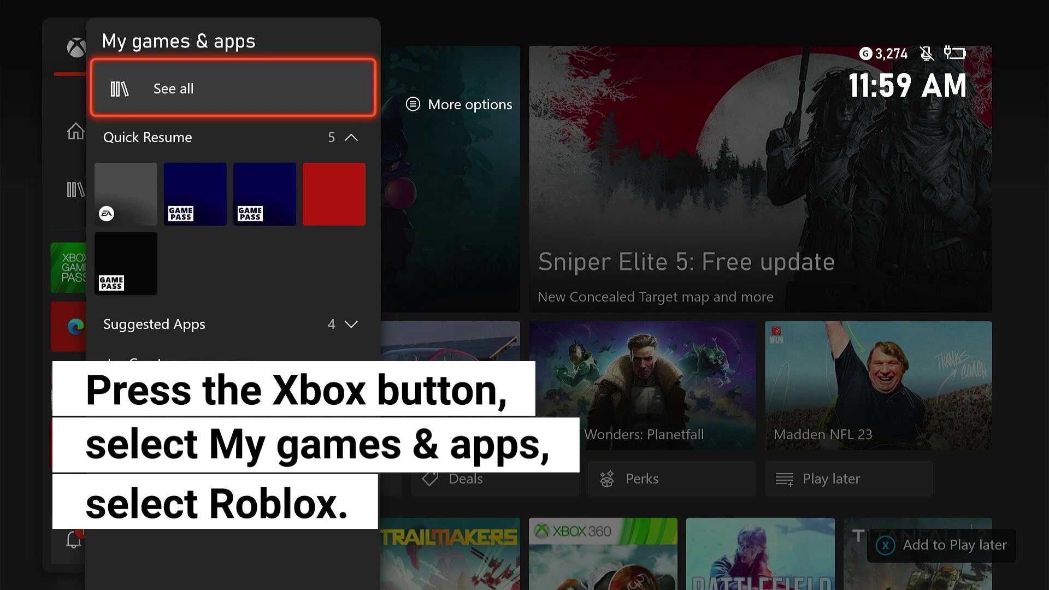
pyautogui.press('Return')
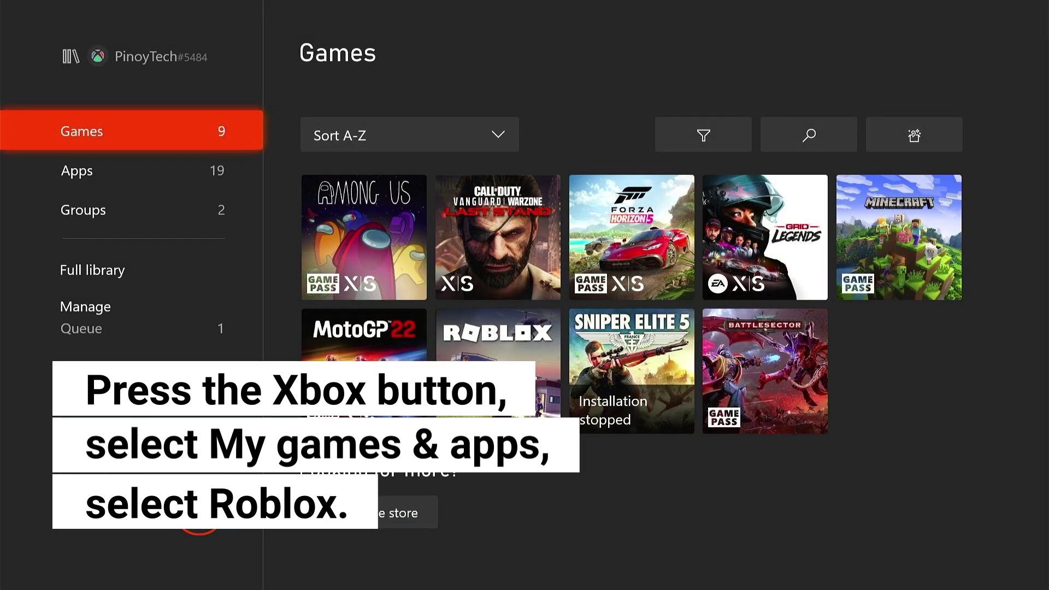
pyautogui.press('Right')
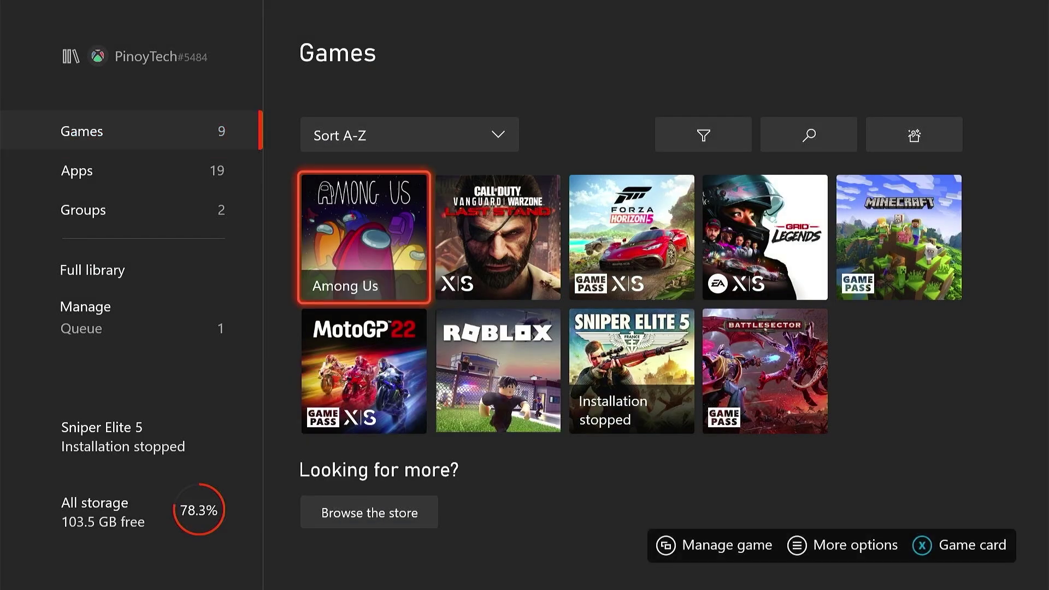
pyautogui.press('Right')
pyautogui.press('Down')
pyautogui.press('Menu')
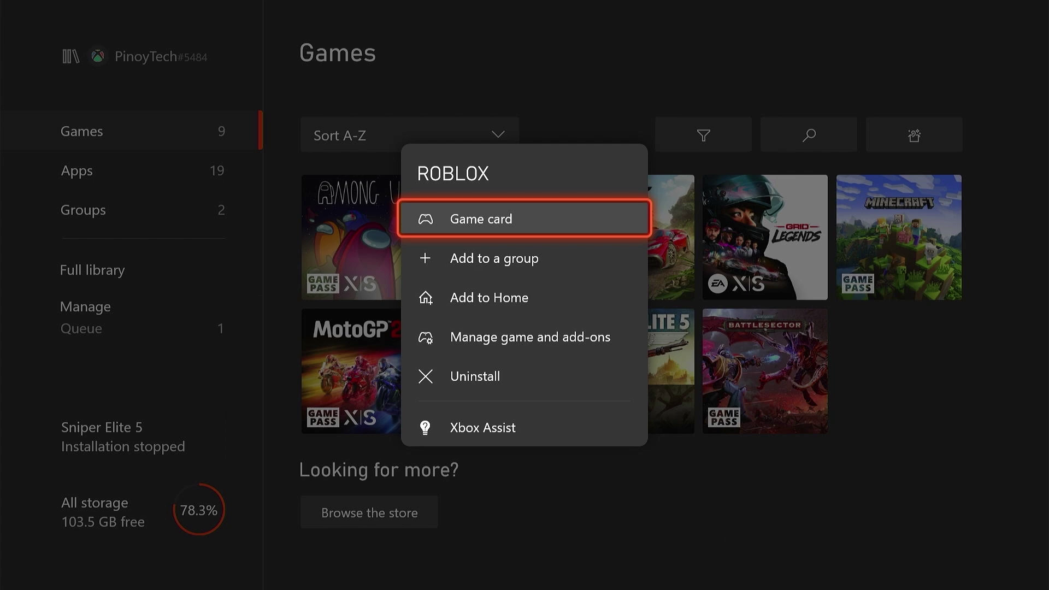
pyautogui.press('Down')
pyautogui.press('Down')
pyautogui.press('Down')
pyautogui.press('Return')
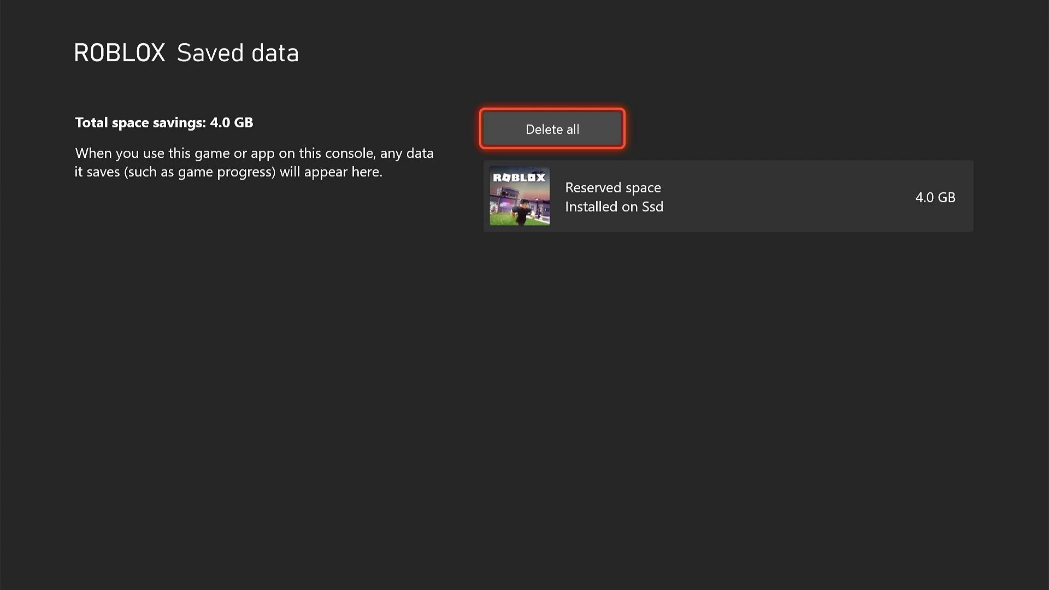
# Delete all Roblox saved data, relaunch Roblox, and move along its Sponsored row.
pyautogui.press('Return')
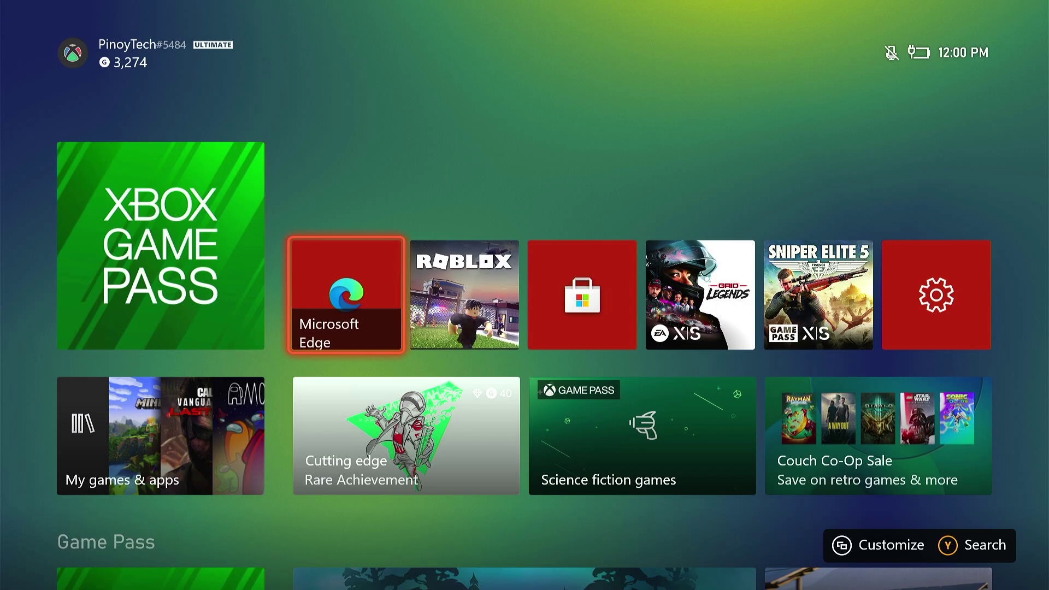
pyautogui.press('Return')
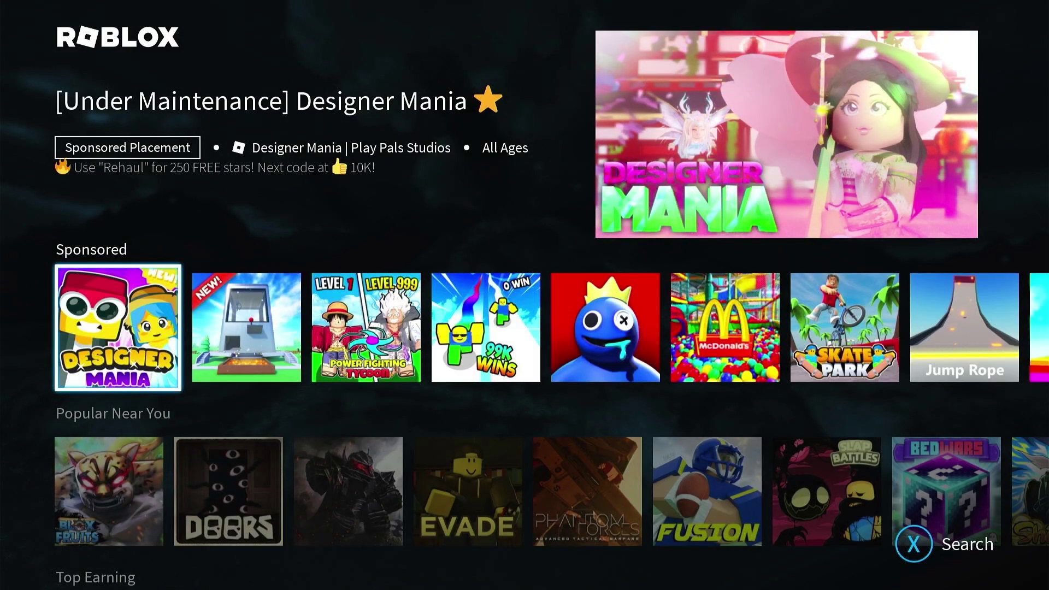
pyautogui.press('Right')
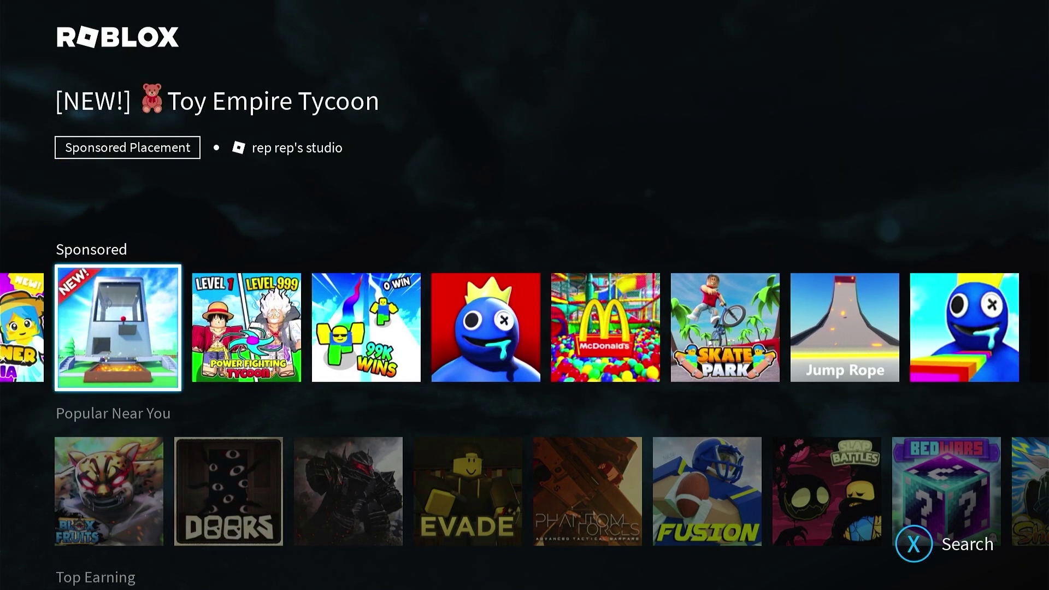